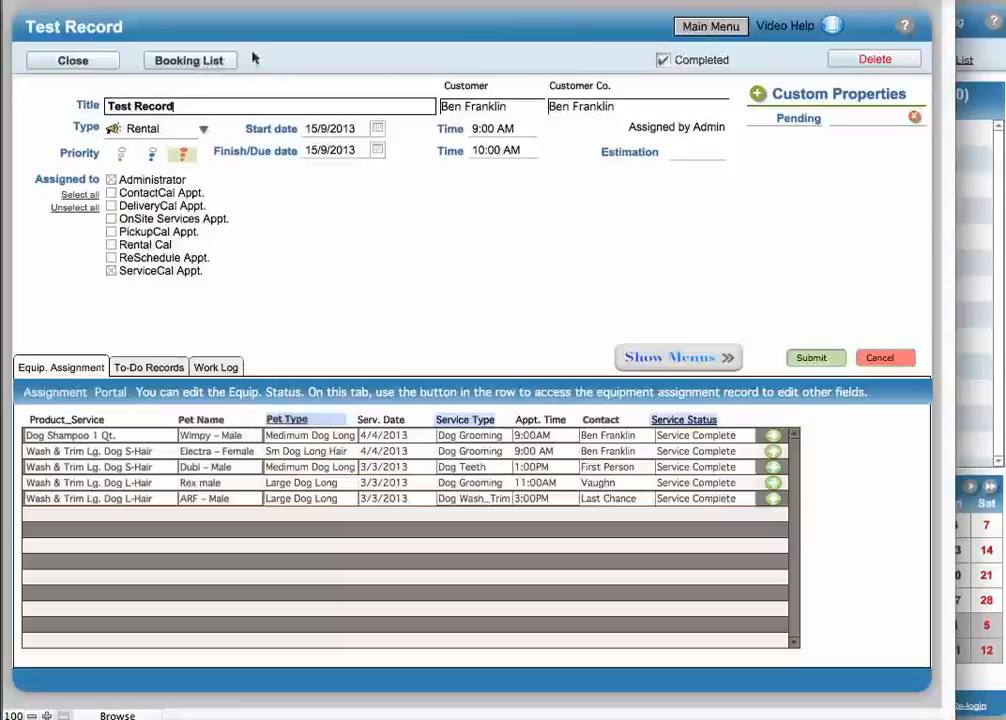
# Search the customer booking listing by a customer's first name, then show all booking records again
pyautogui.click(192, 63)
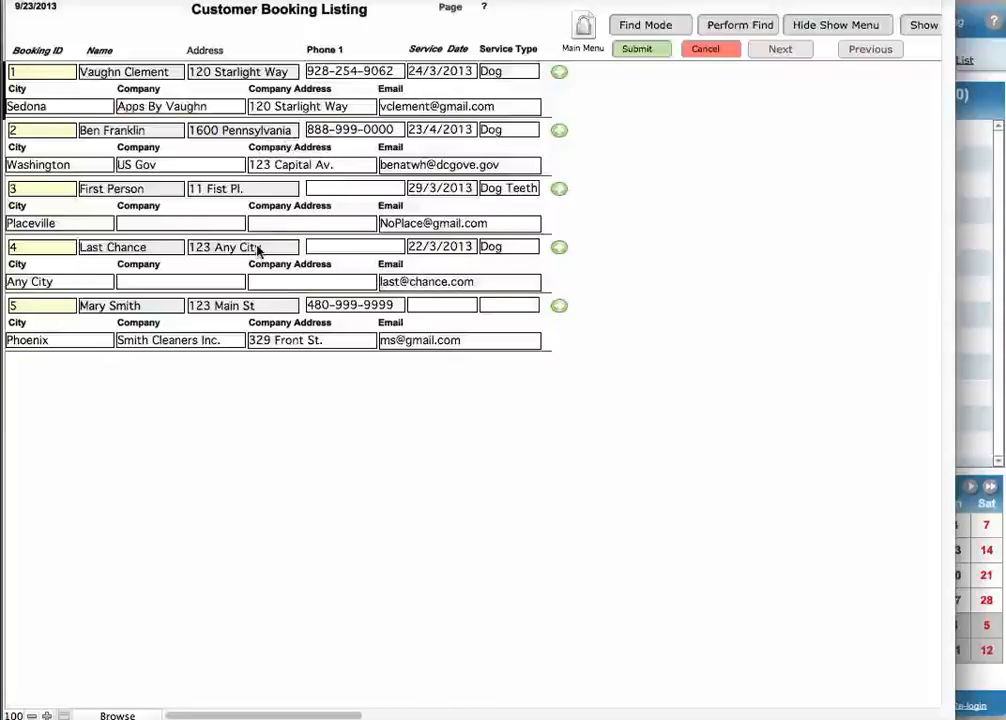
pyautogui.click(653, 30)
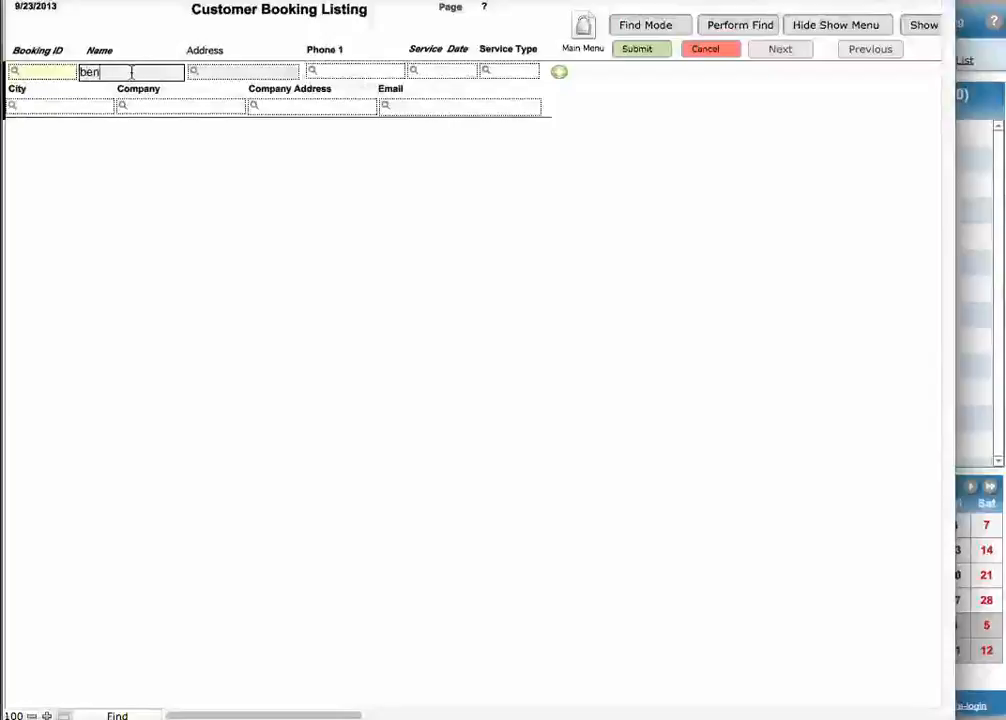
pyautogui.click(720, 27)
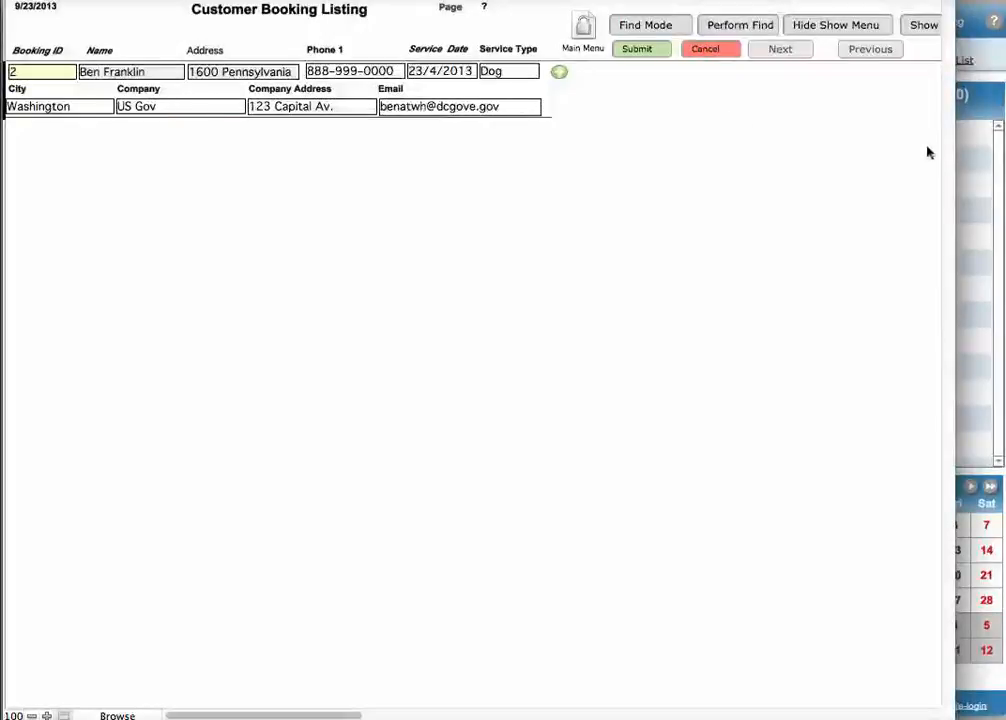
pyautogui.moveTo(955, 157); pyautogui.dragTo(1004, 157)
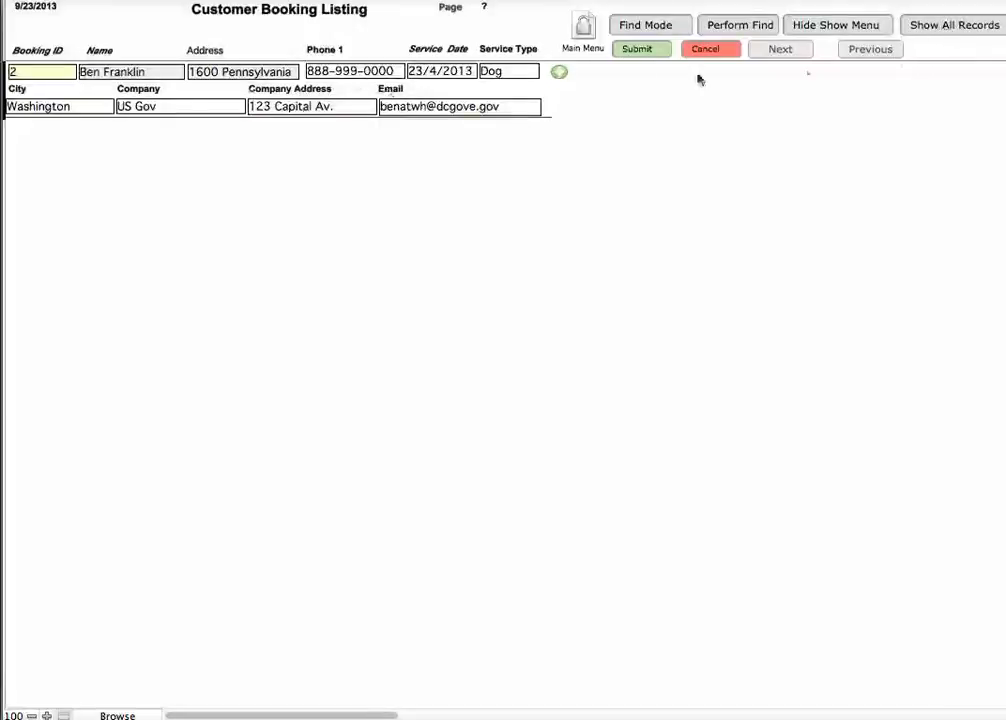
pyautogui.click(945, 40)
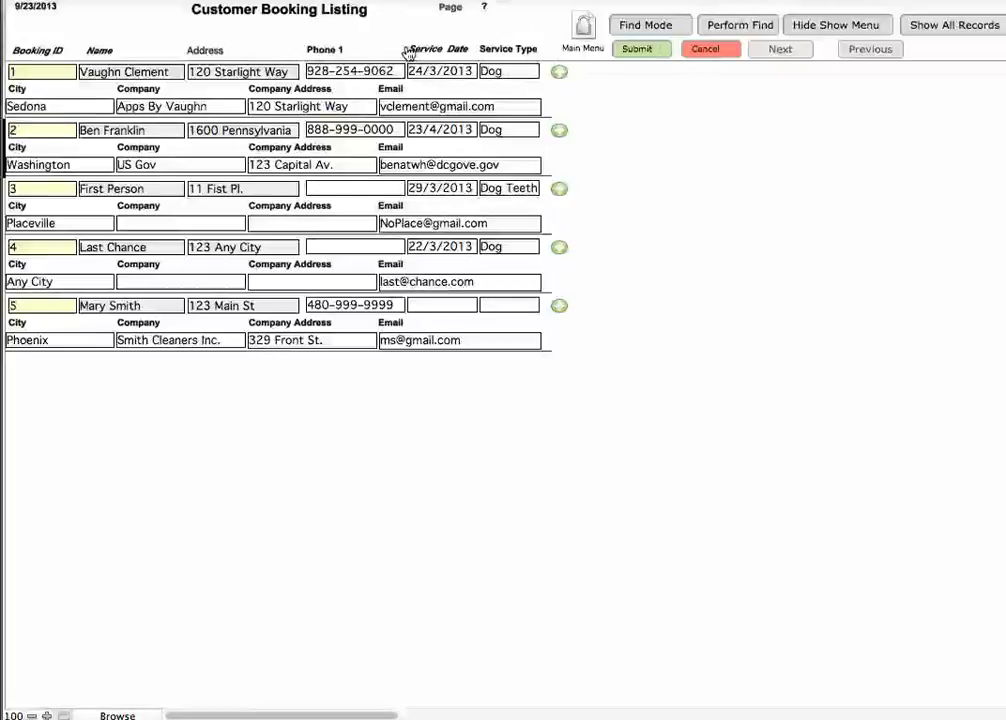
# Open booking 1 from the listing and browse customers 4 and 3 through the customer select portal, ending on customer 1
pyautogui.click(560, 74)
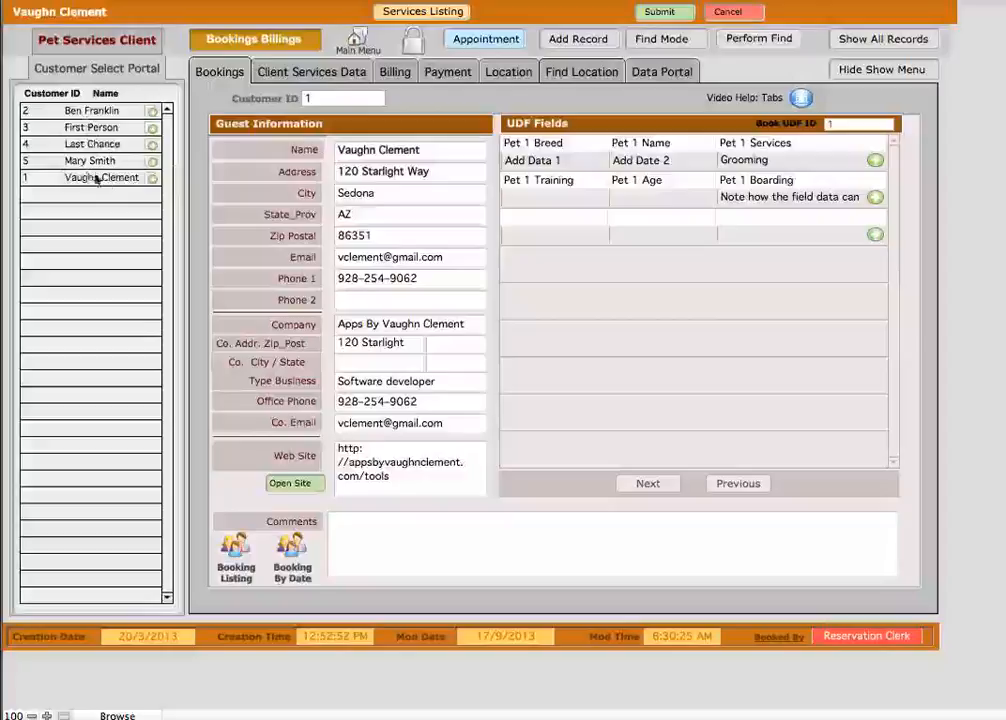
pyautogui.click(152, 162)
pyautogui.click(151, 143)
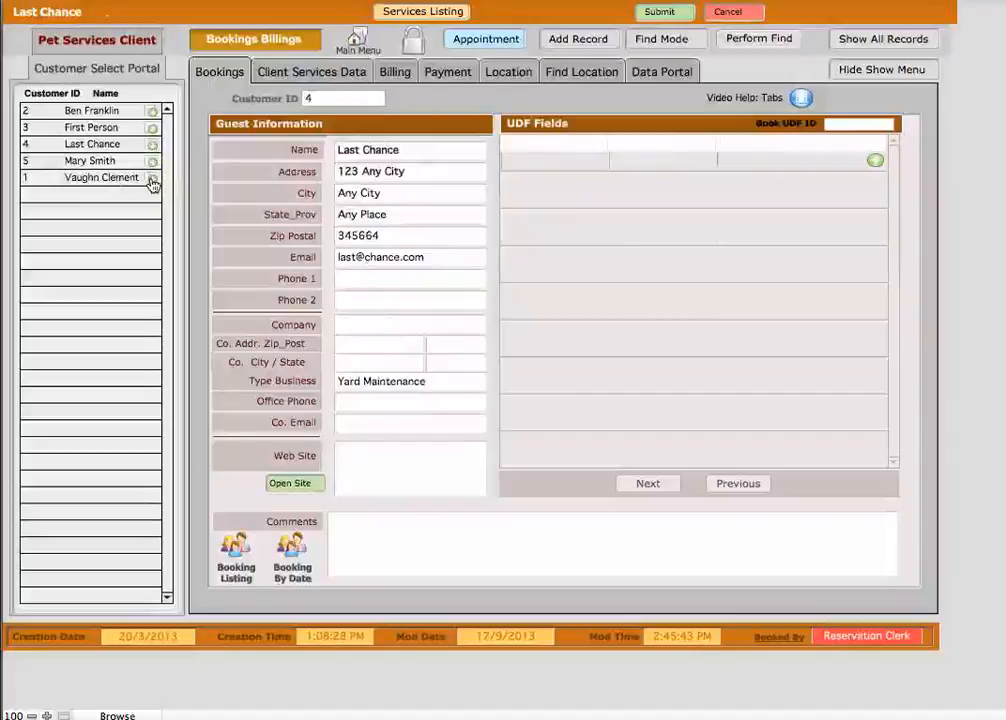
pyautogui.click(152, 180)
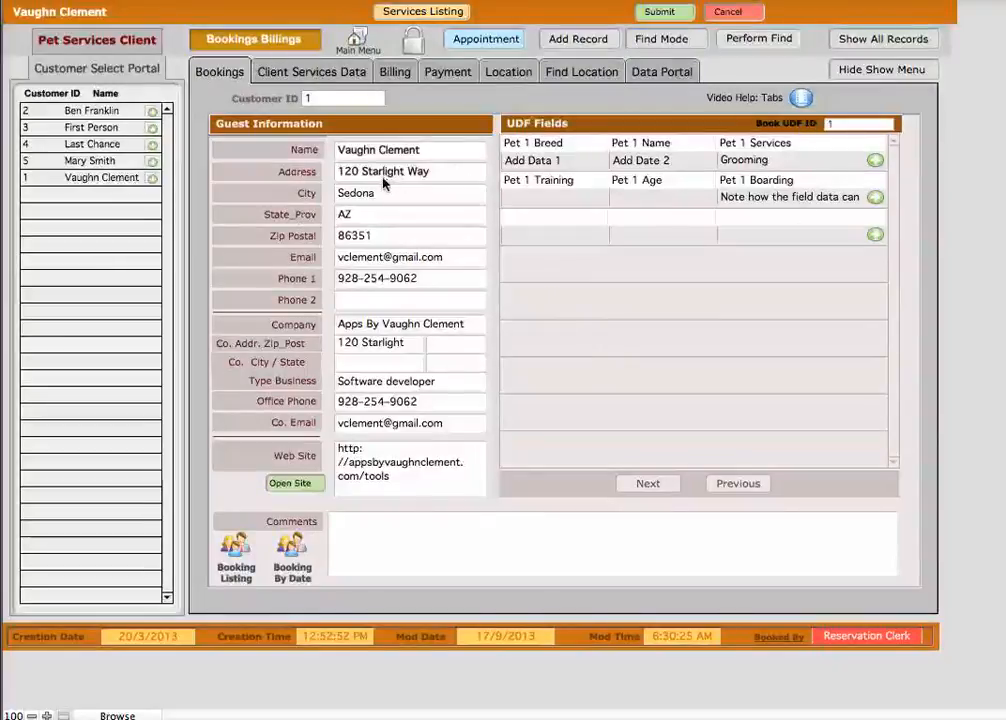
pyautogui.click(153, 129)
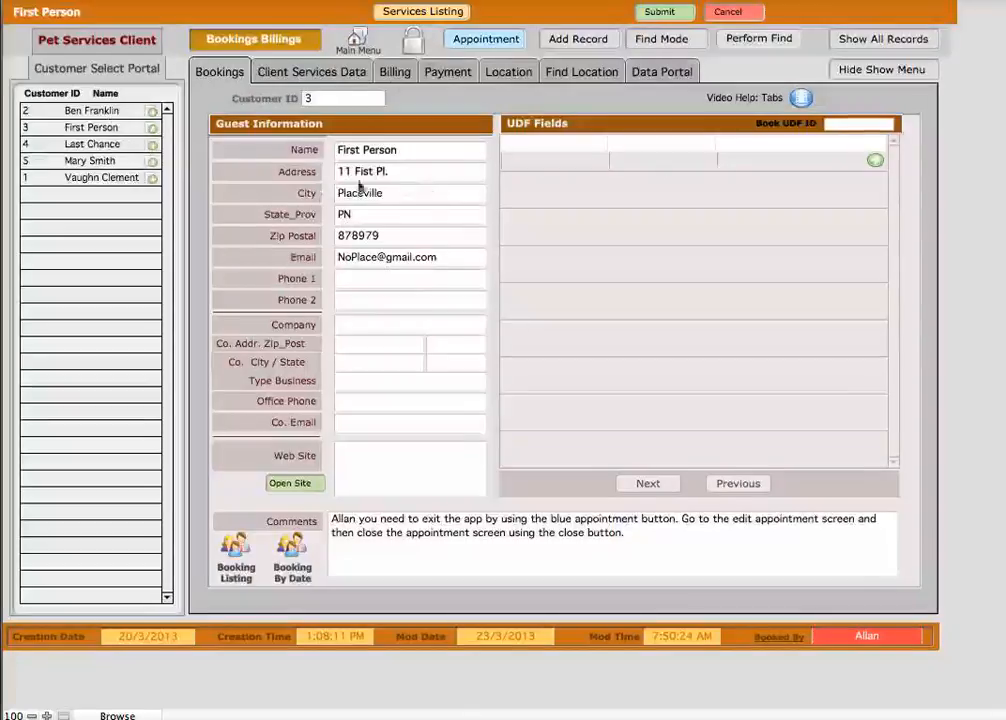
pyautogui.click(130, 176)
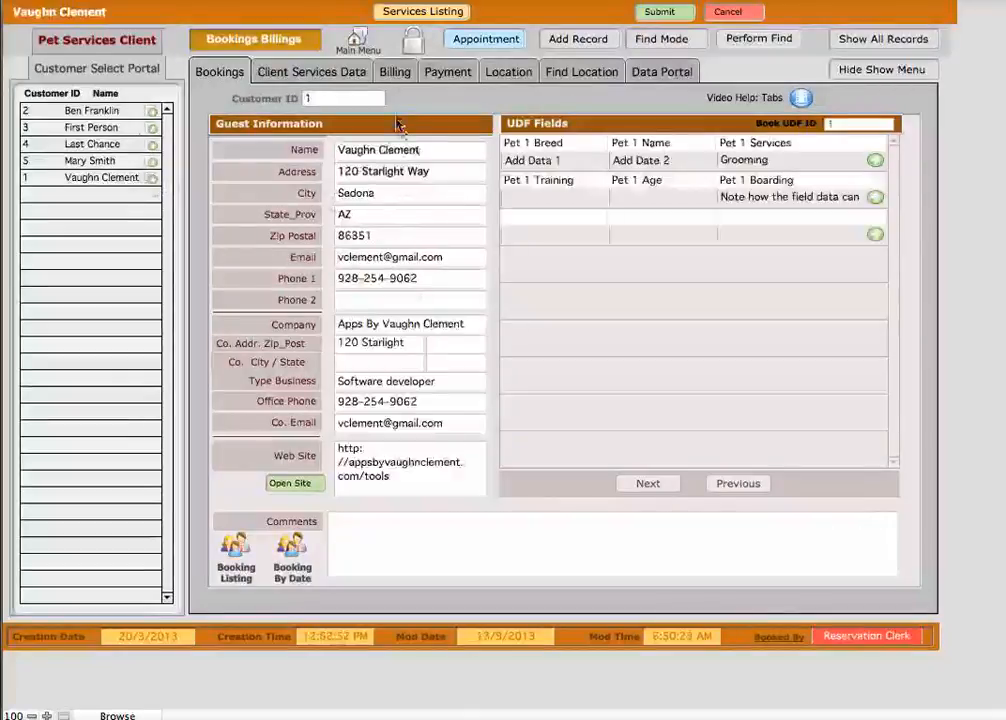
# Examine customer 1's client services row: product, pet name, pet type, service date, service type, appointment time and contact choices
pyautogui.click(315, 75)
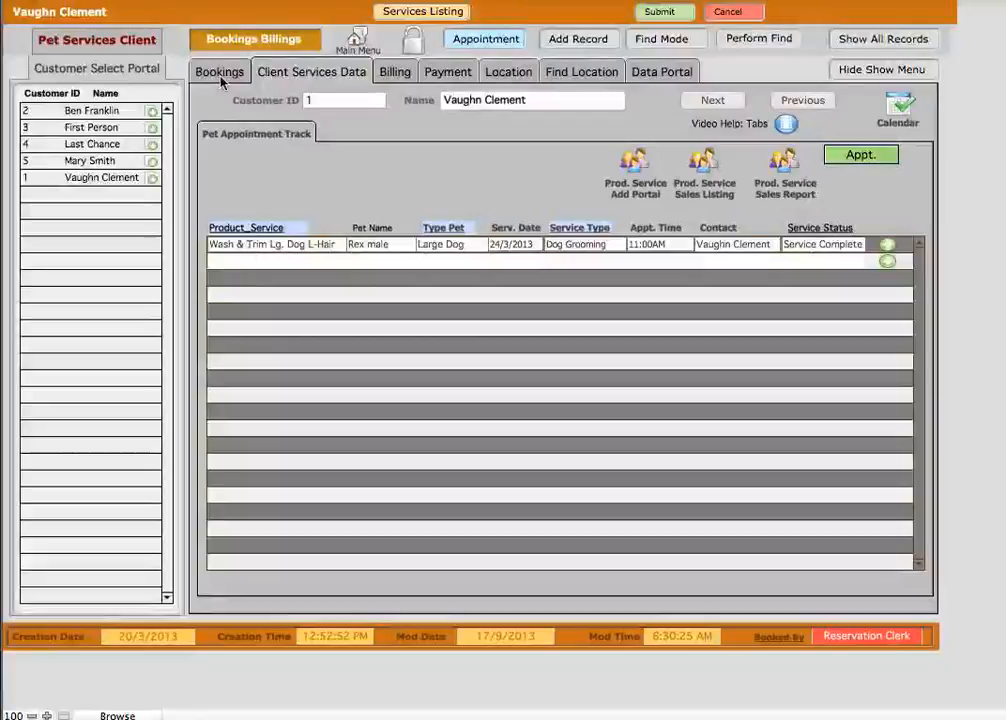
pyautogui.click(250, 244)
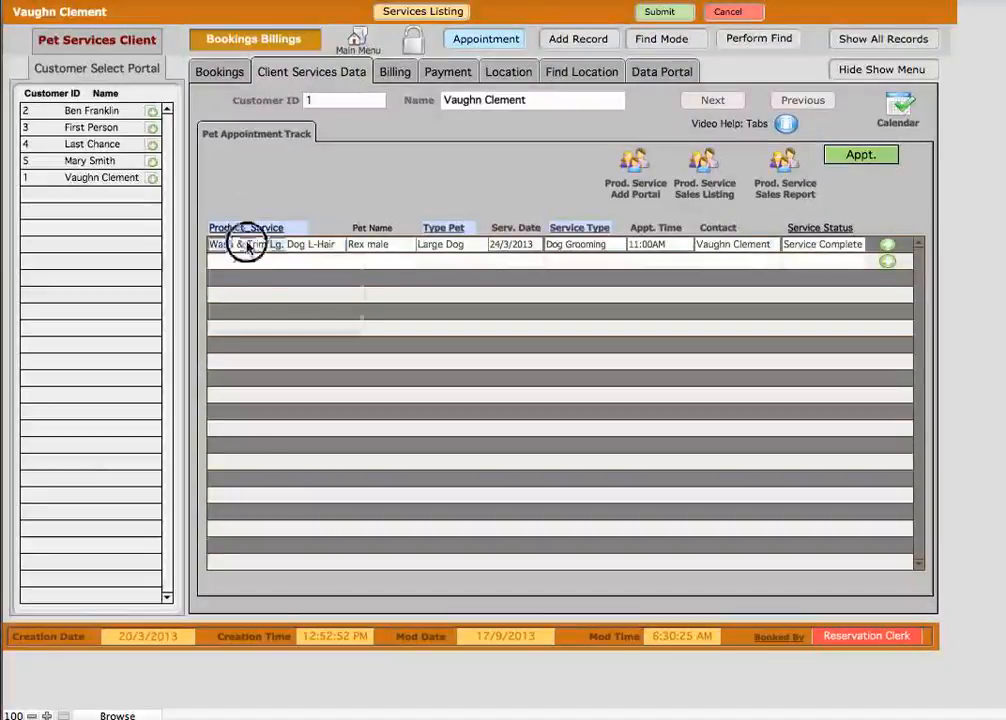
pyautogui.click(377, 244)
pyautogui.click(492, 246)
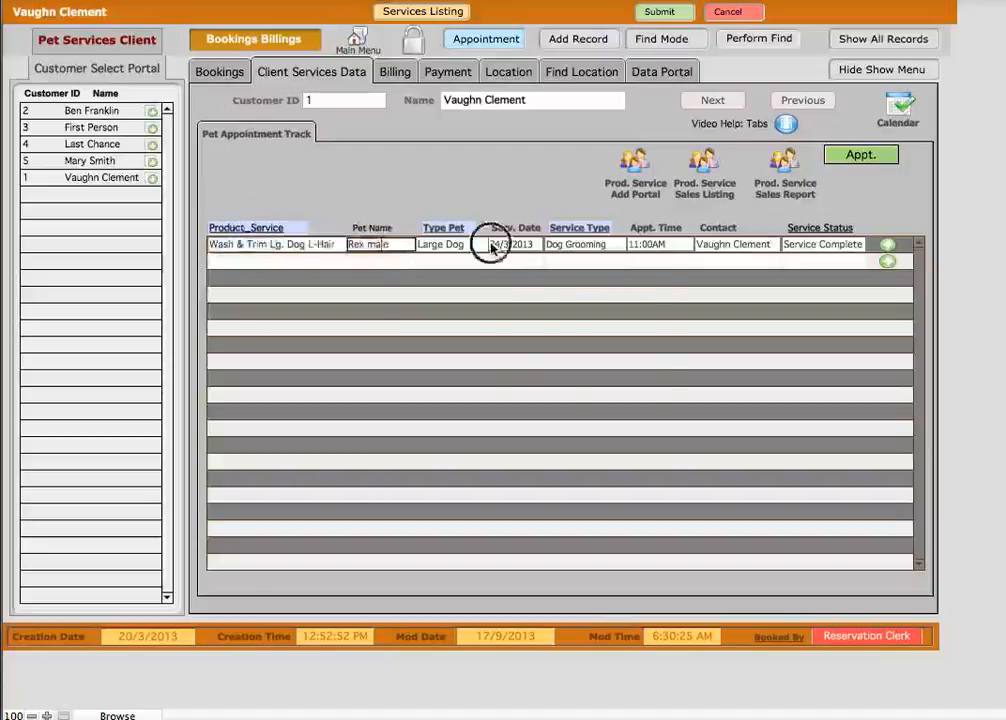
pyautogui.press('Escape')
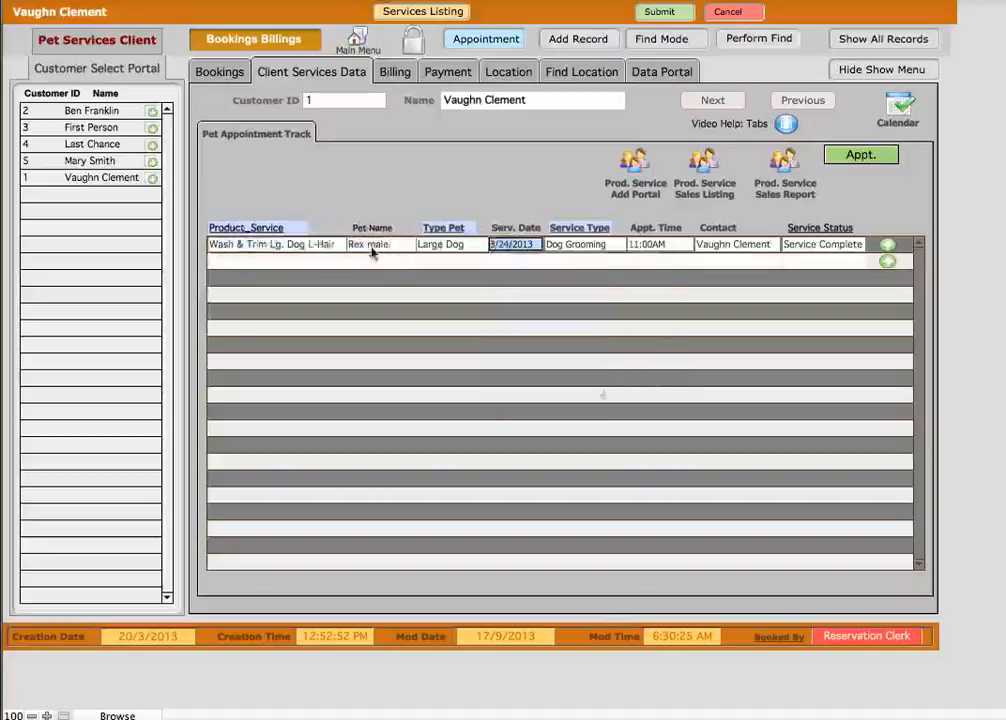
pyautogui.click(436, 250)
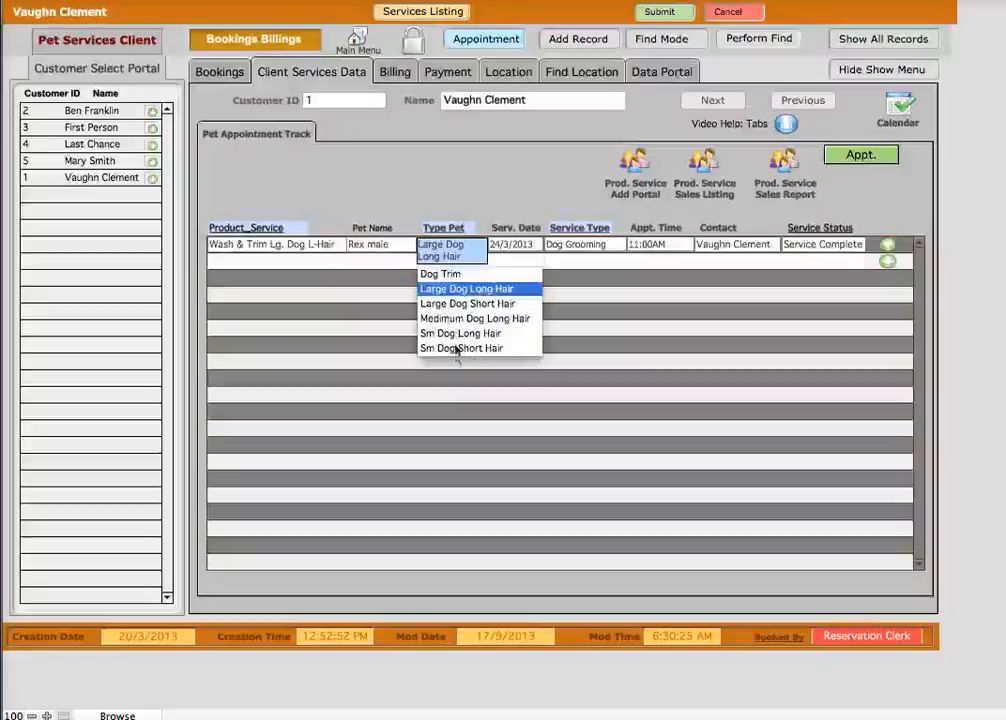
pyautogui.click(452, 250)
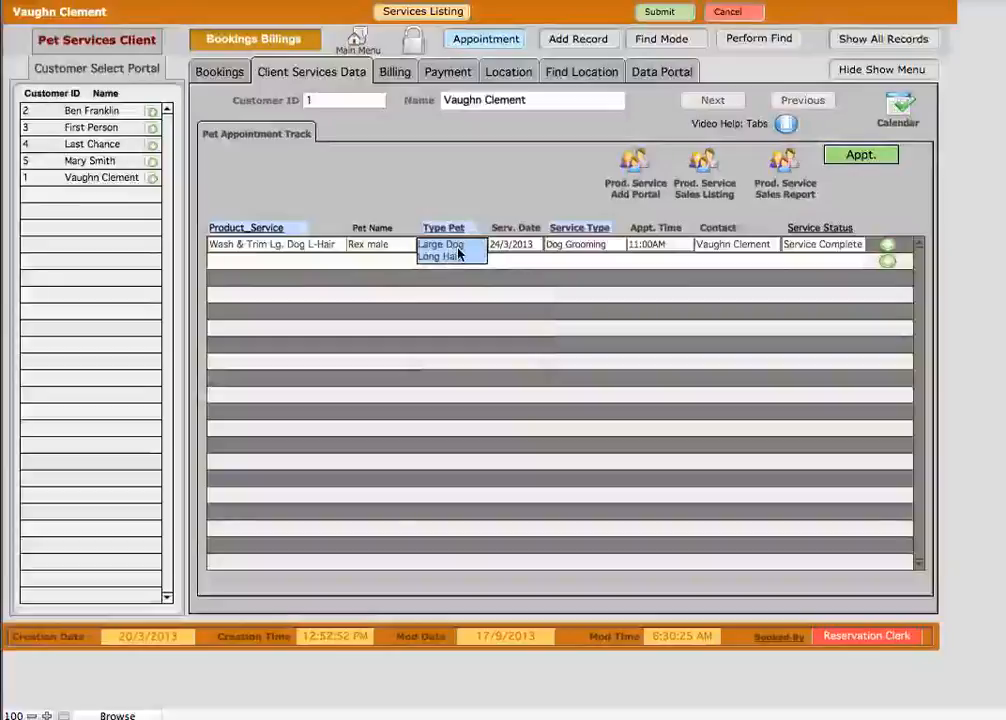
pyautogui.click(507, 247)
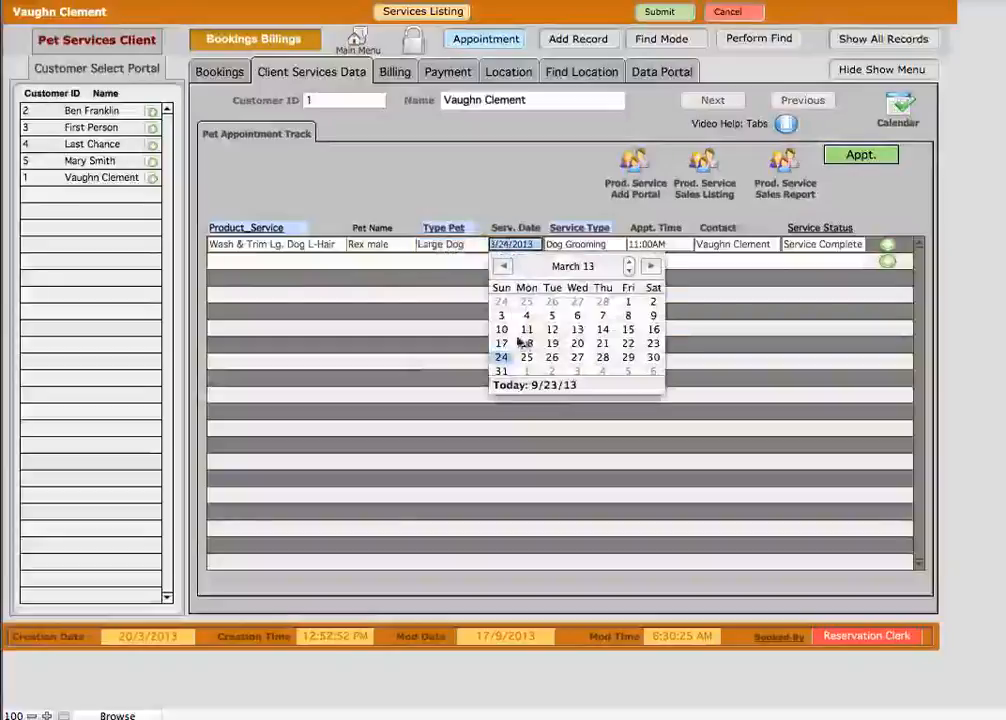
pyautogui.click(574, 247)
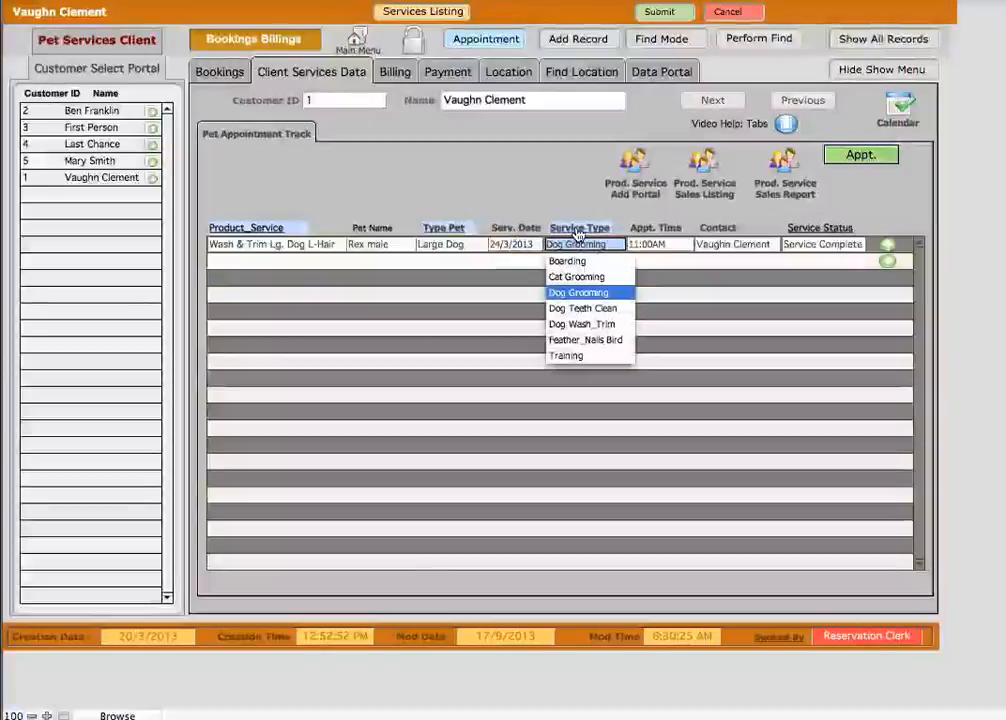
pyautogui.click(664, 244)
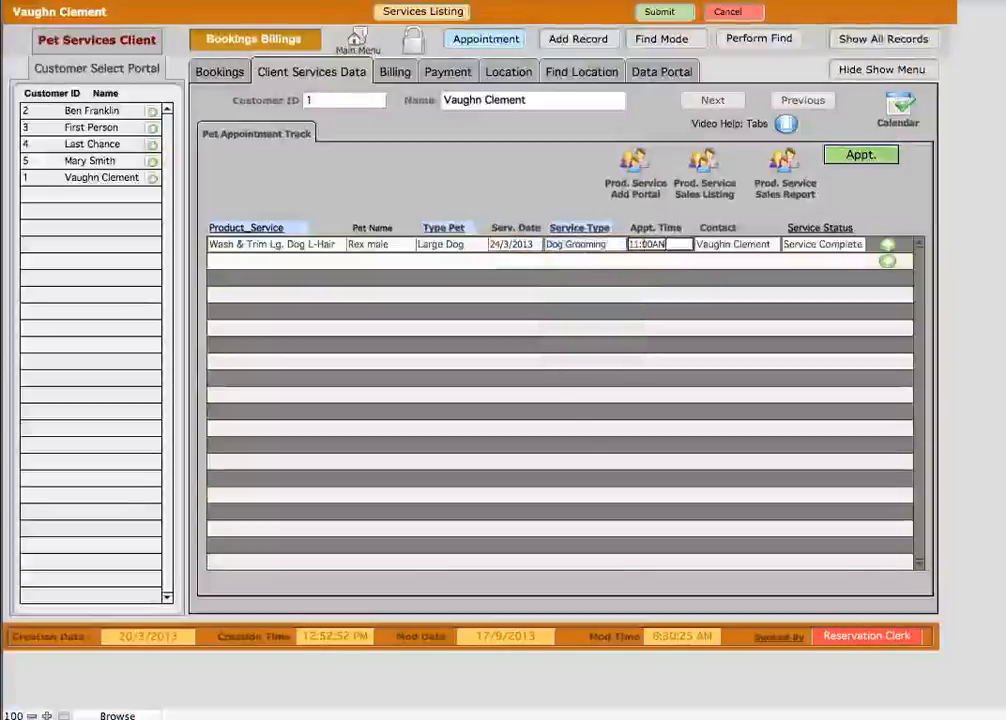
pyautogui.click(739, 246)
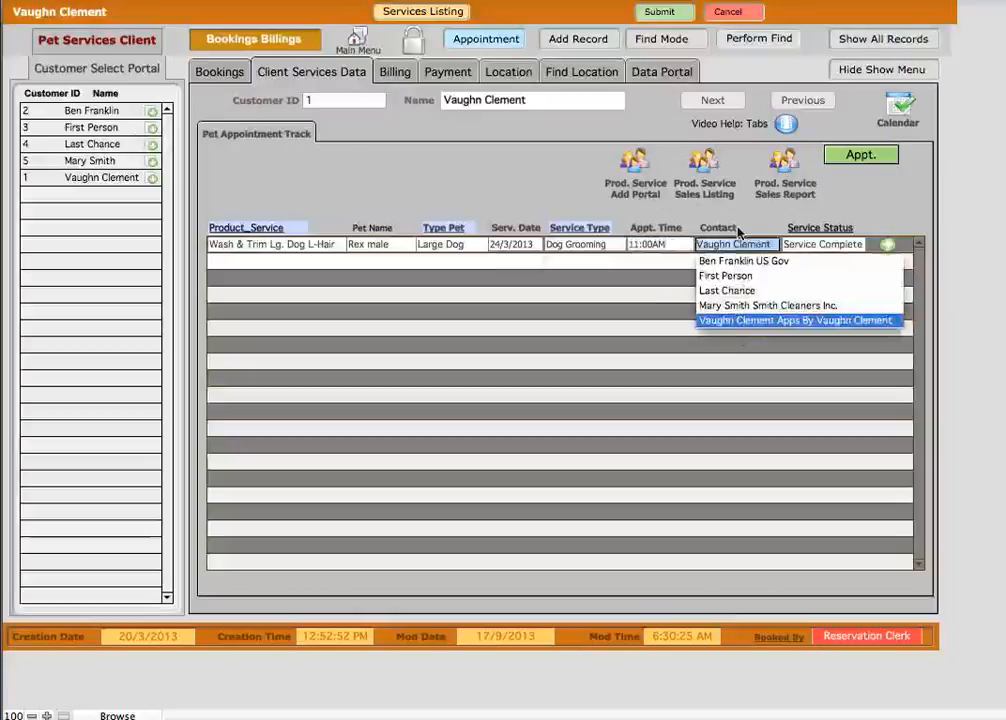
# Try the service statuses Quote and Pending Service on the Rex male appointment row
pyautogui.click(816, 245)
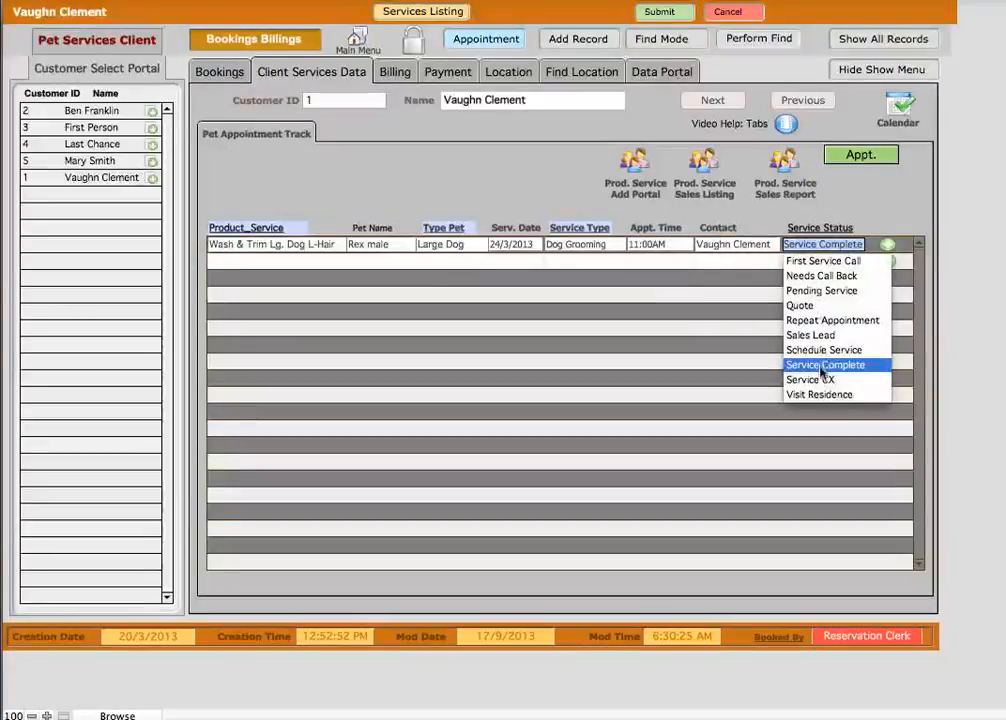
pyautogui.click(800, 305)
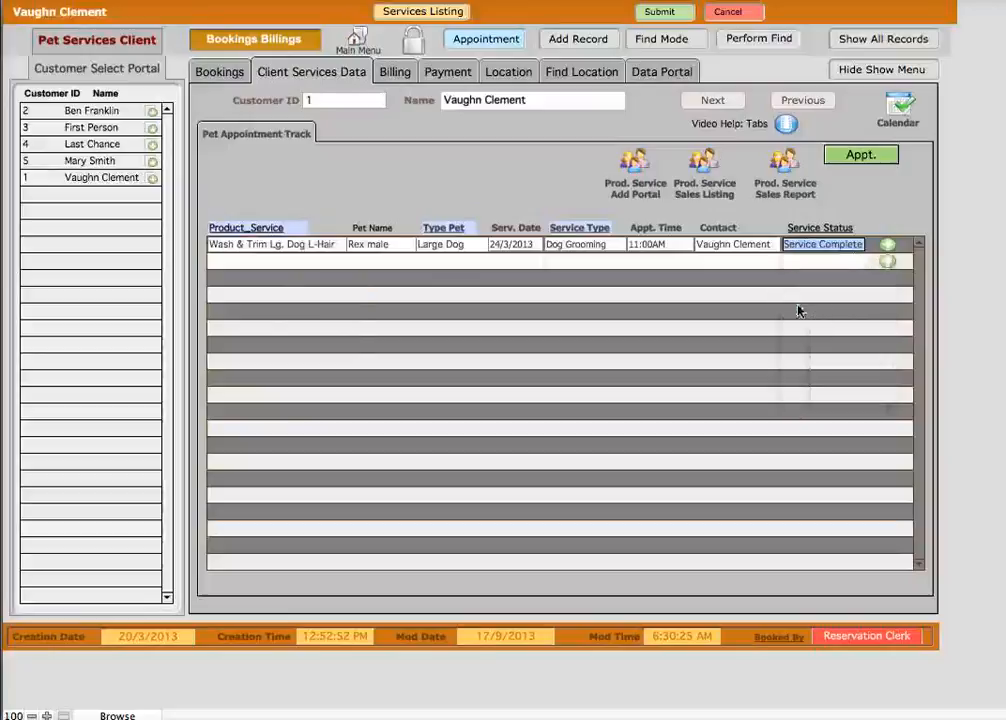
pyautogui.click(817, 247)
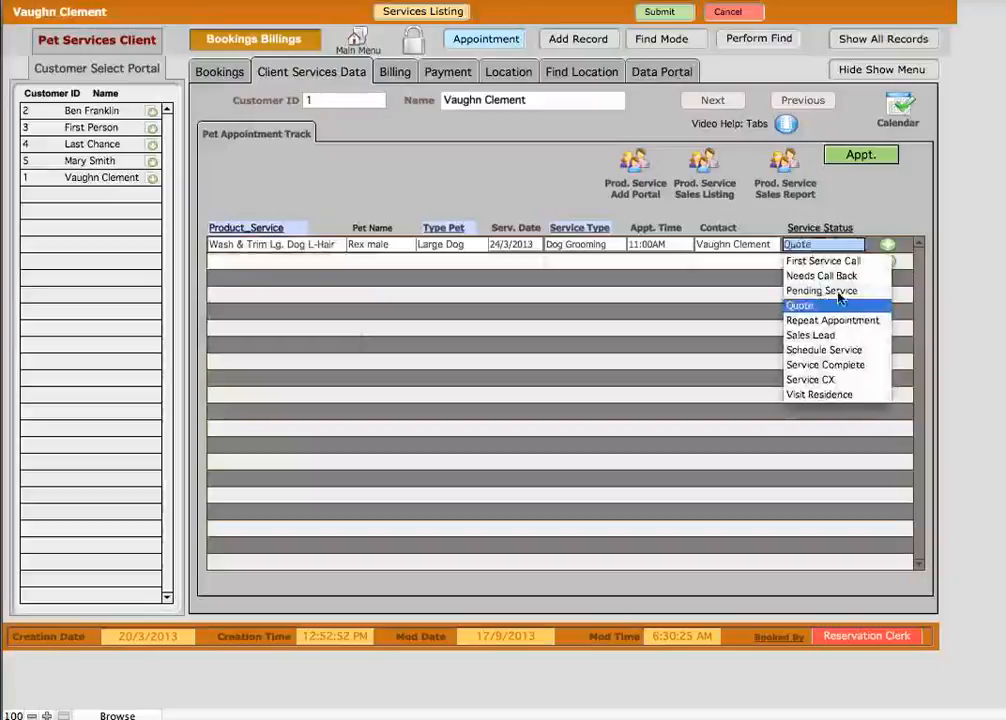
pyautogui.click(824, 291)
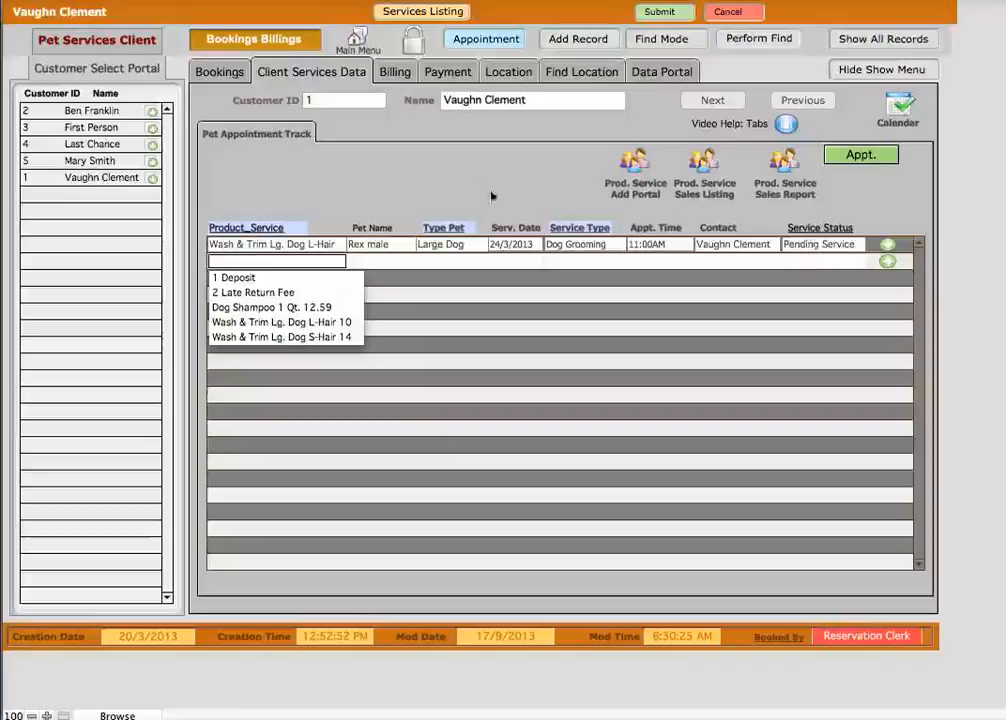
# Set the Rex male row's service status to Service CX and view the product choices for a new row
pyautogui.click(805, 246)
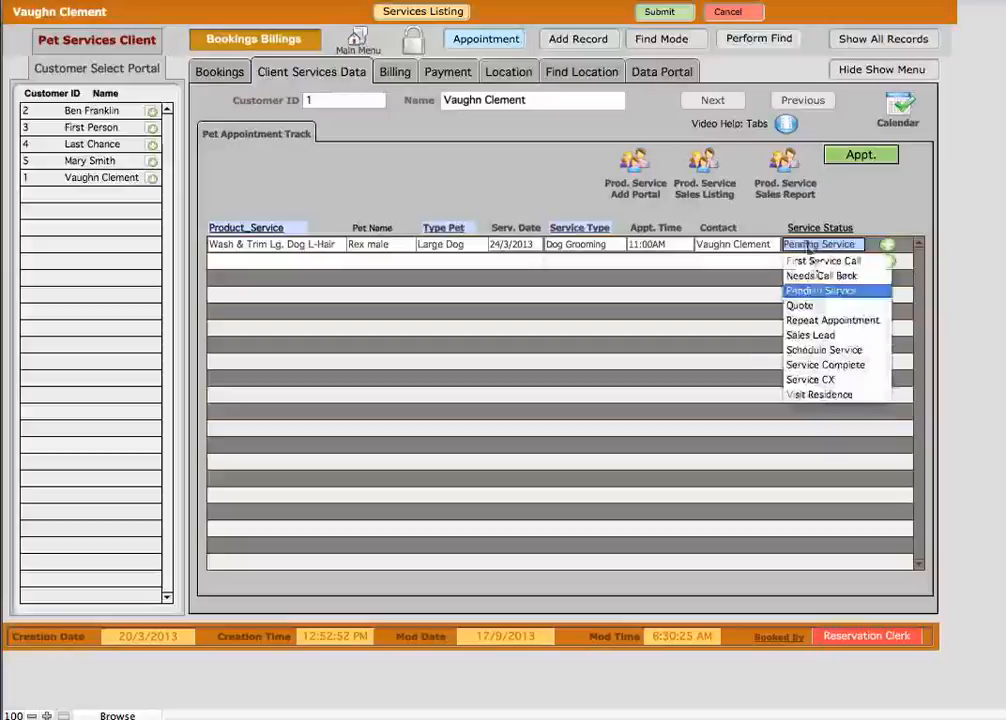
pyautogui.click(812, 380)
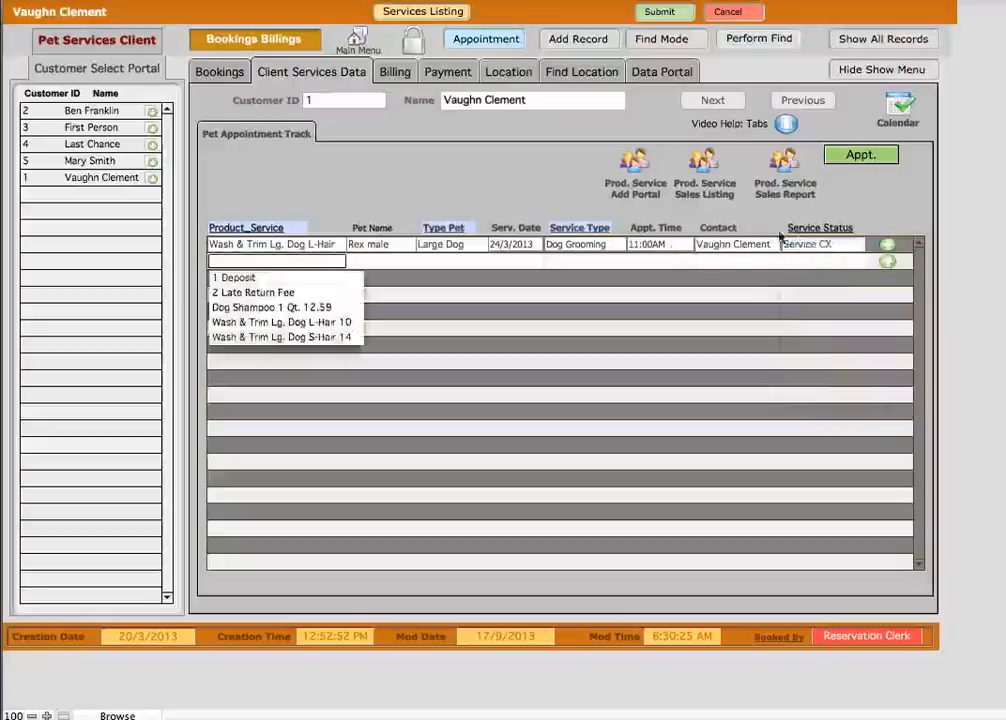
pyautogui.click(516, 209)
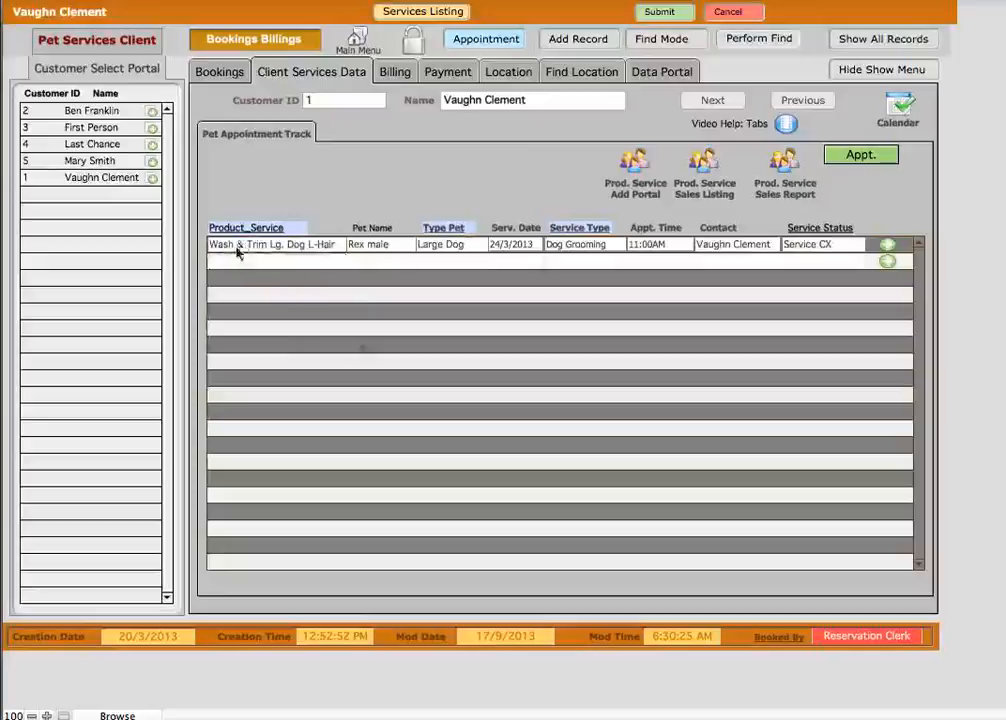
pyautogui.click(259, 262)
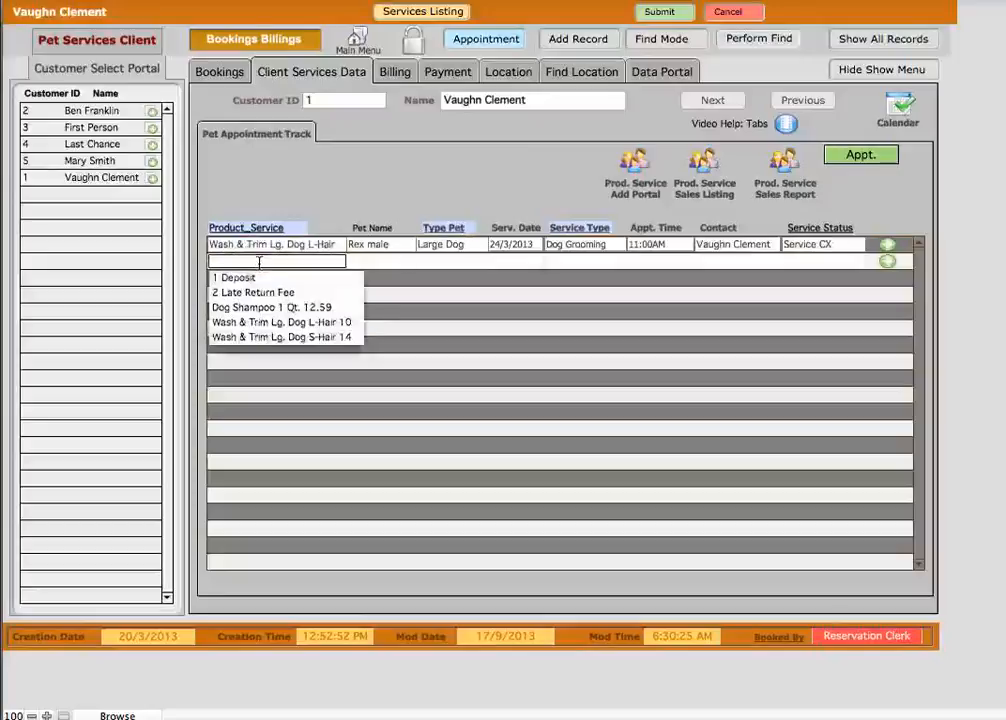
pyautogui.click(263, 183)
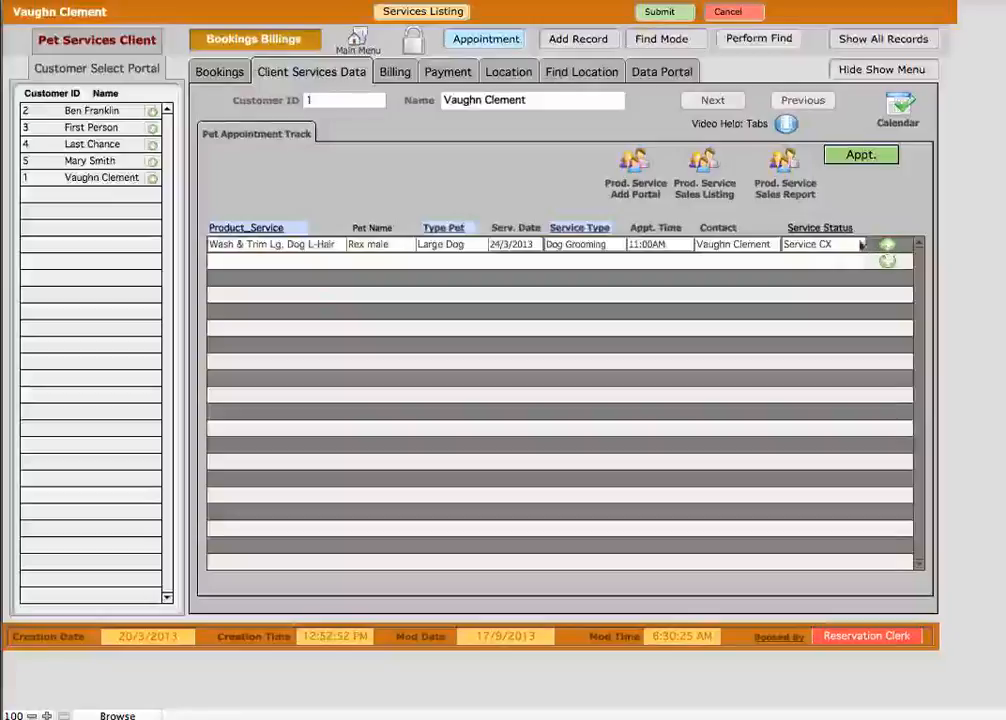
# Go to the appointment screen and follow the Dog Shampoo 1 Qt. row through its individual service record to the booking screen
pyautogui.click(862, 155)
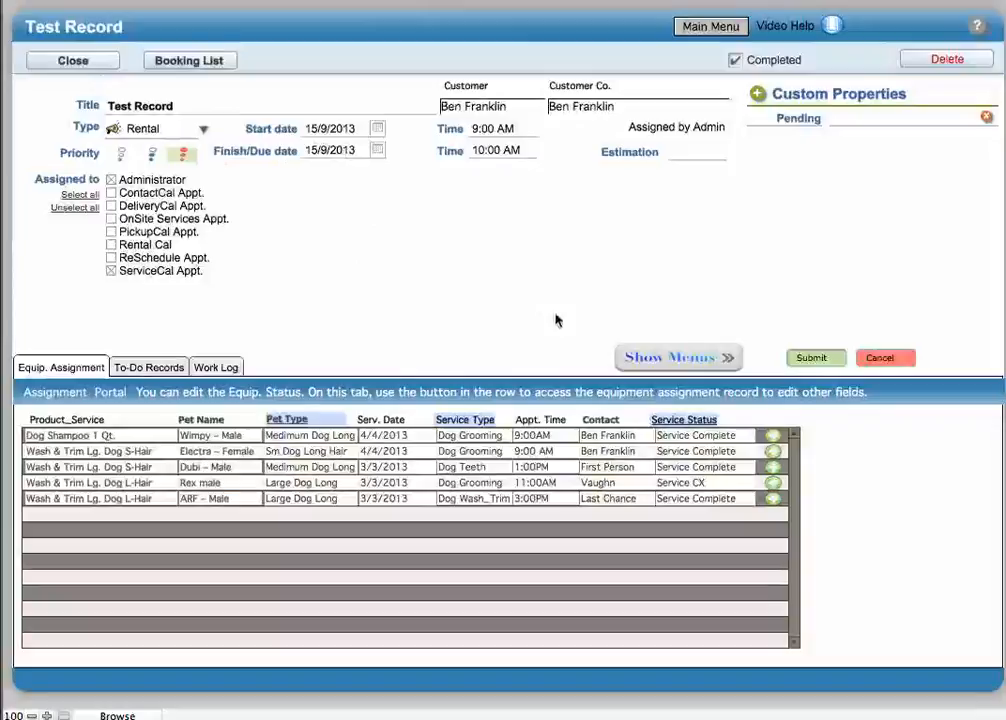
pyautogui.click(774, 441)
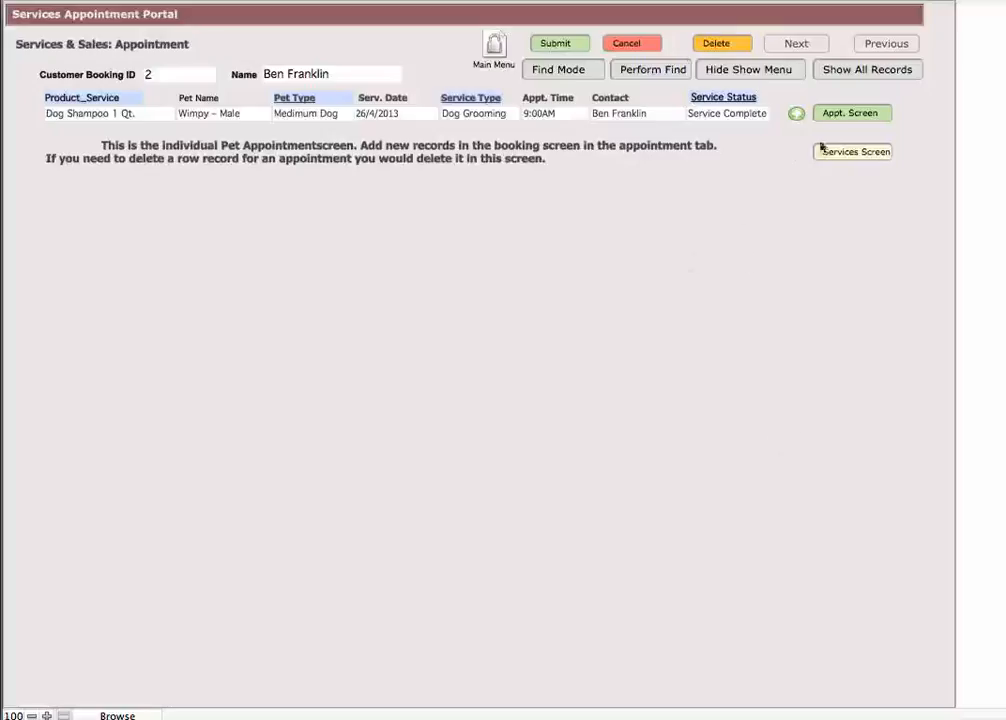
pyautogui.click(798, 116)
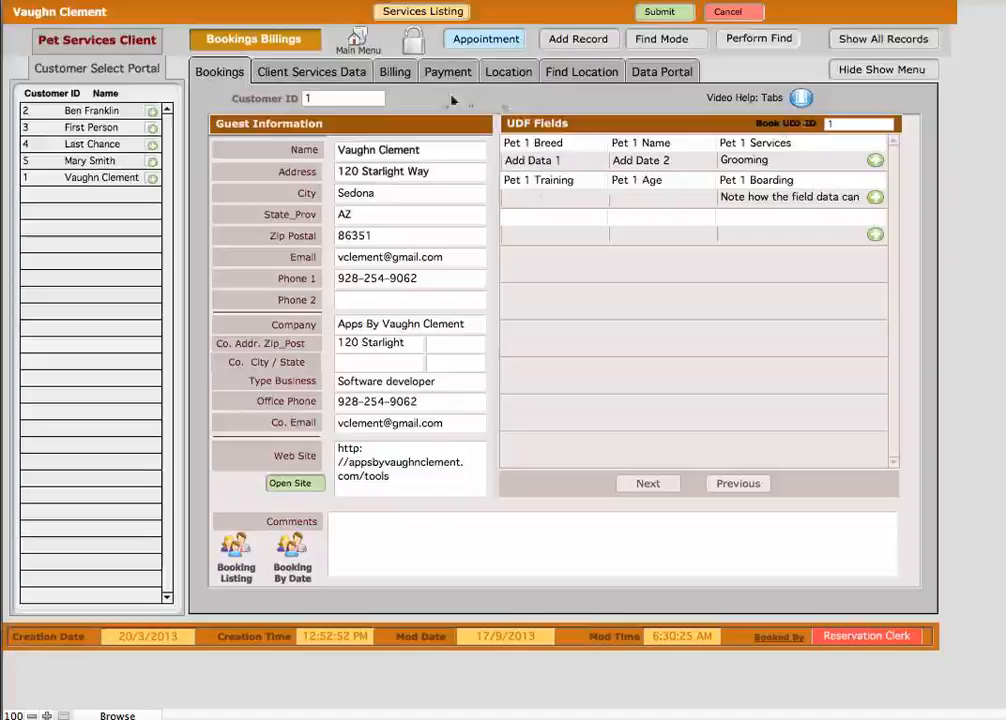
# Open the Rex male row's individual record from the client services data and return to the appointment screen
pyautogui.click(280, 70)
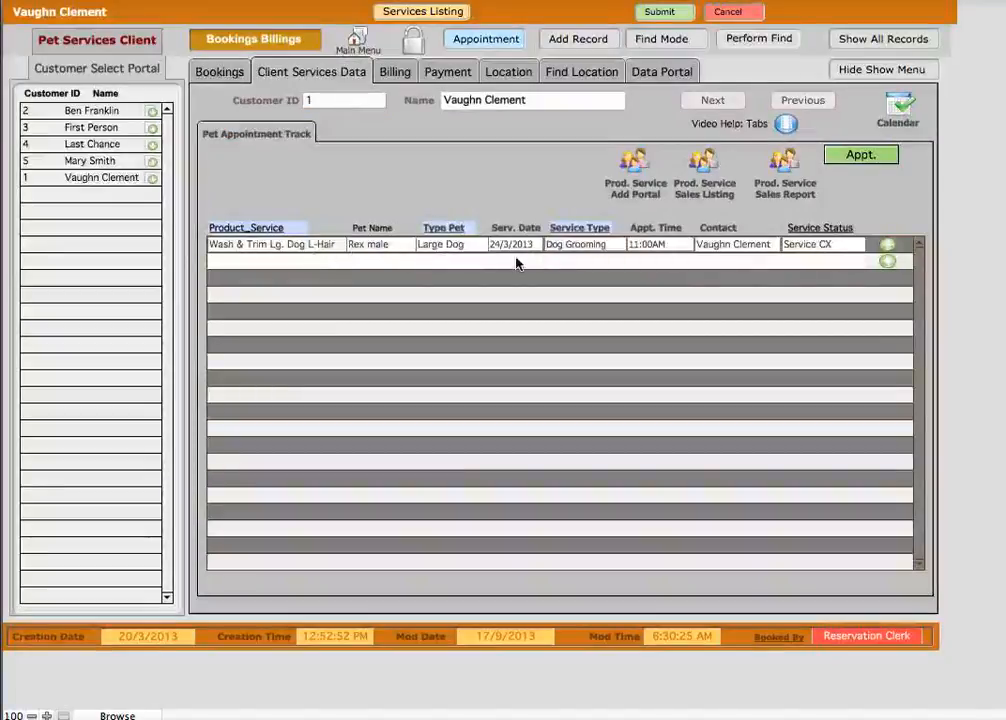
pyautogui.click(888, 253)
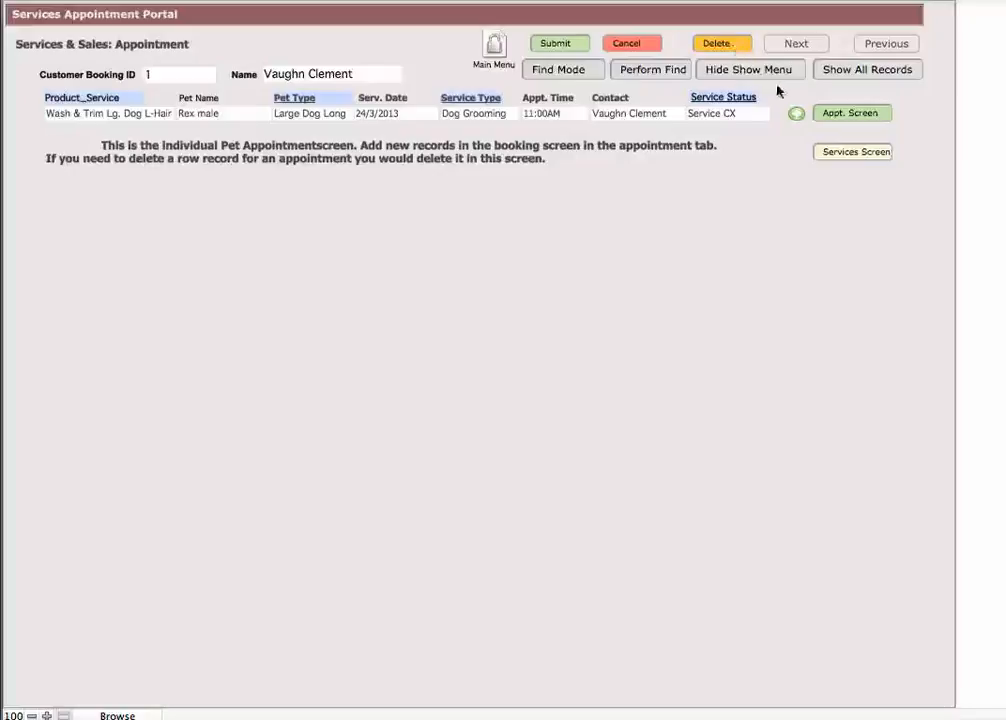
pyautogui.click(846, 115)
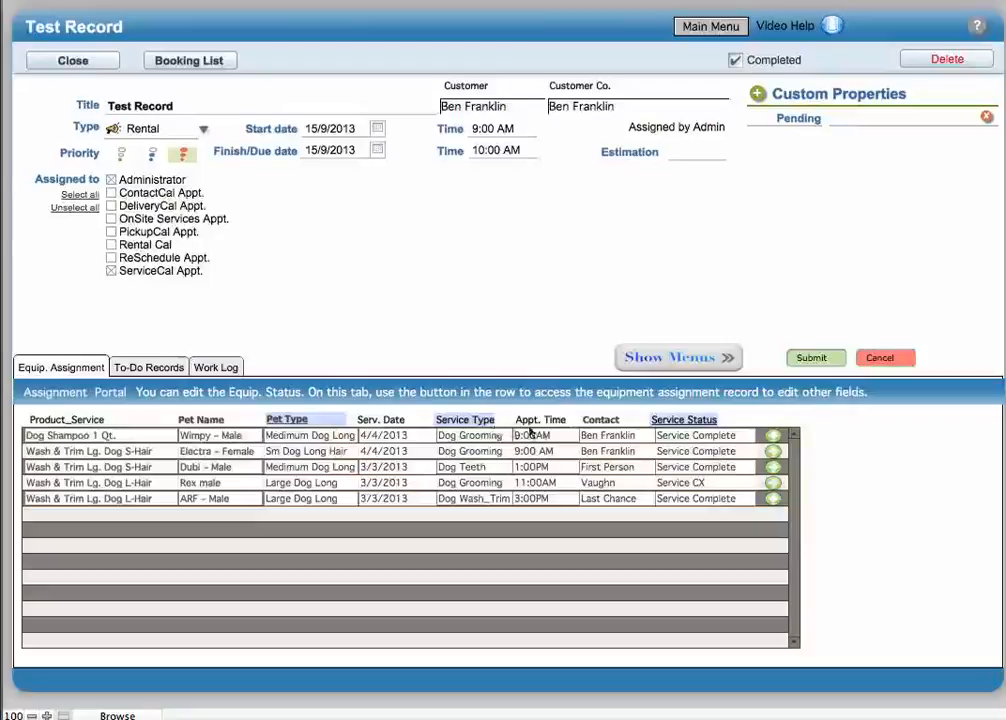
# Open the individual record of the Dog Shampoo 1 Qt. assignment and continue to the booking screen
pyautogui.click(775, 437)
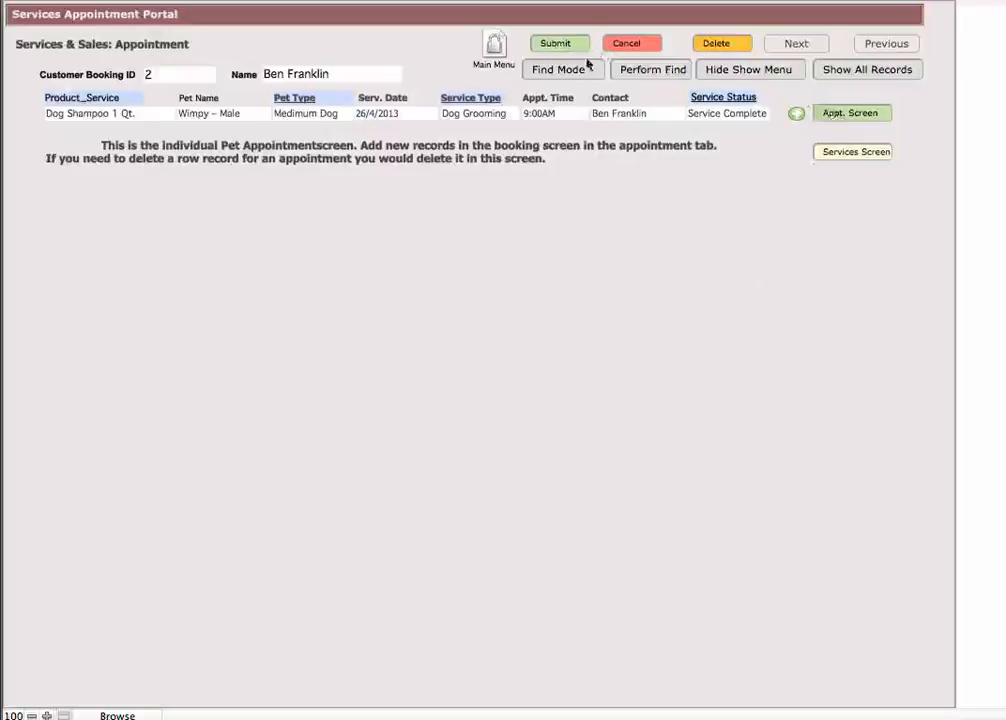
pyautogui.click(796, 113)
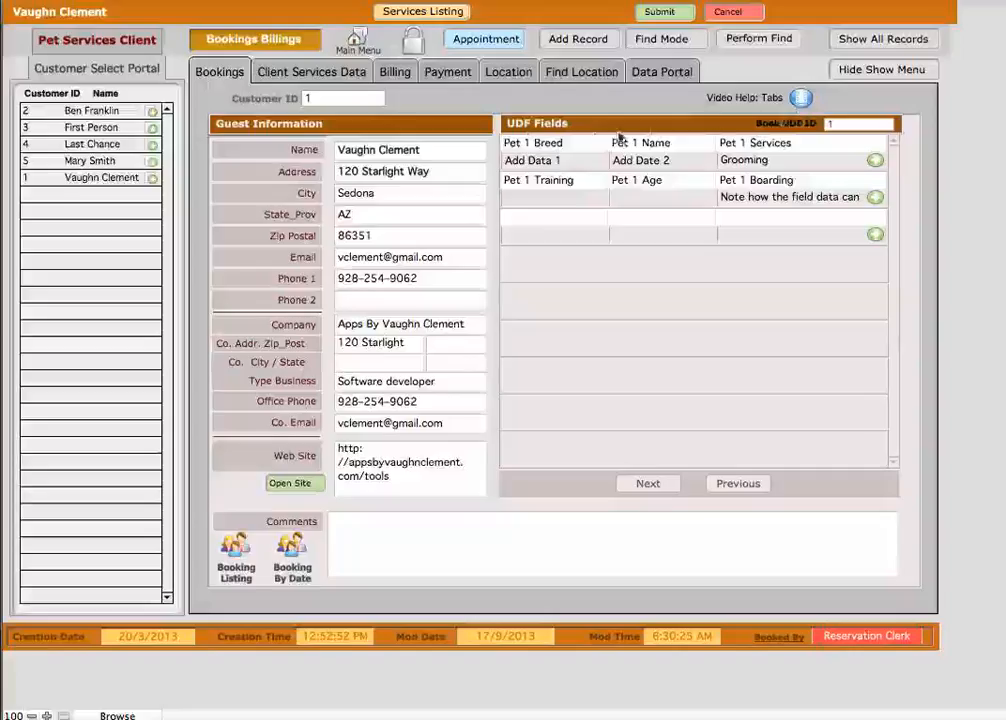